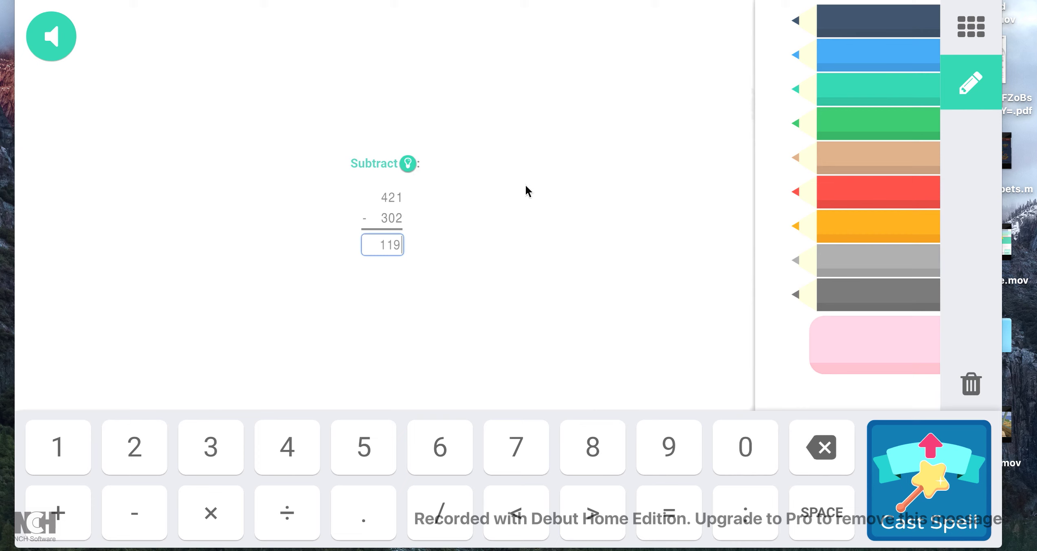
Open and close the subtraction hint, leaving 119 entered for 421 − 302
left_click(408, 165)
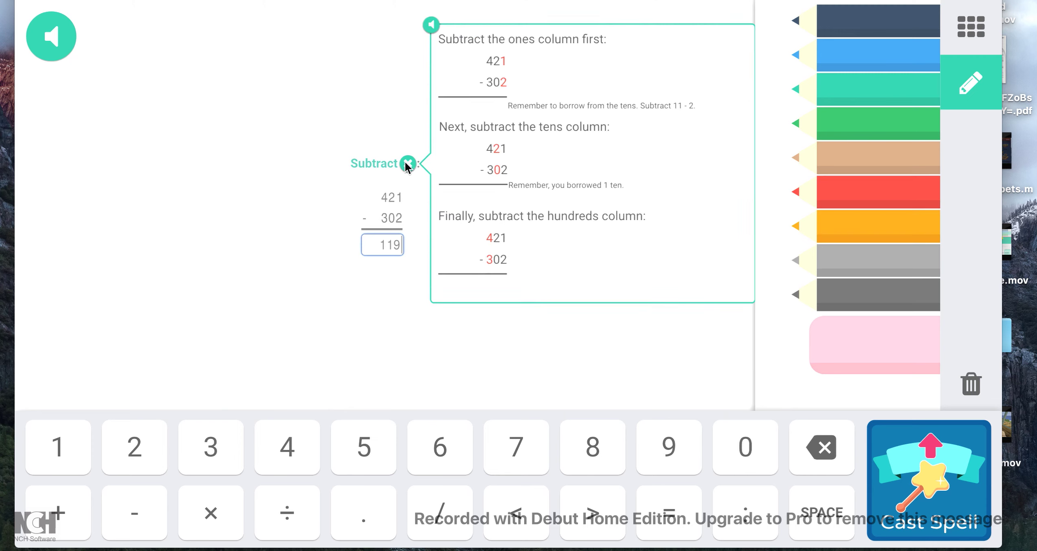
left_click(408, 166)
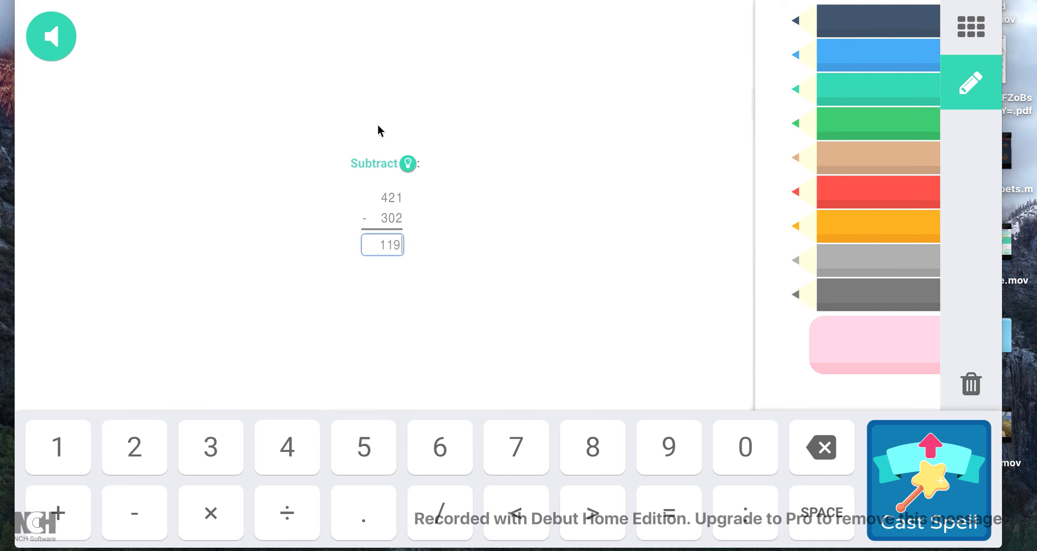
Cast the spell with 119 as the answer, defeating the Crystal Monster
left_click(929, 461)
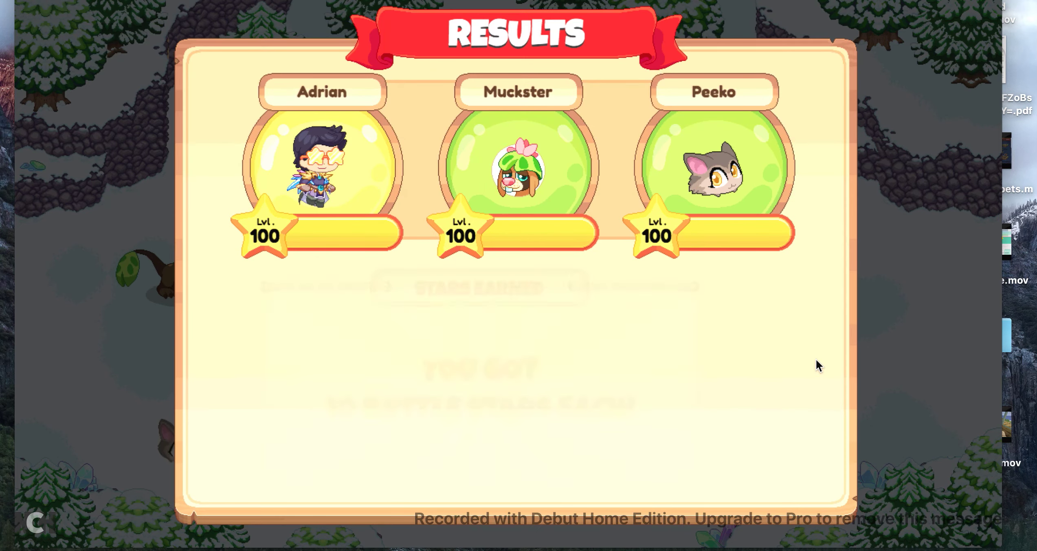
Open the results chest and acknowledge the 100 gold coins and copper coin reward
left_click(565, 379)
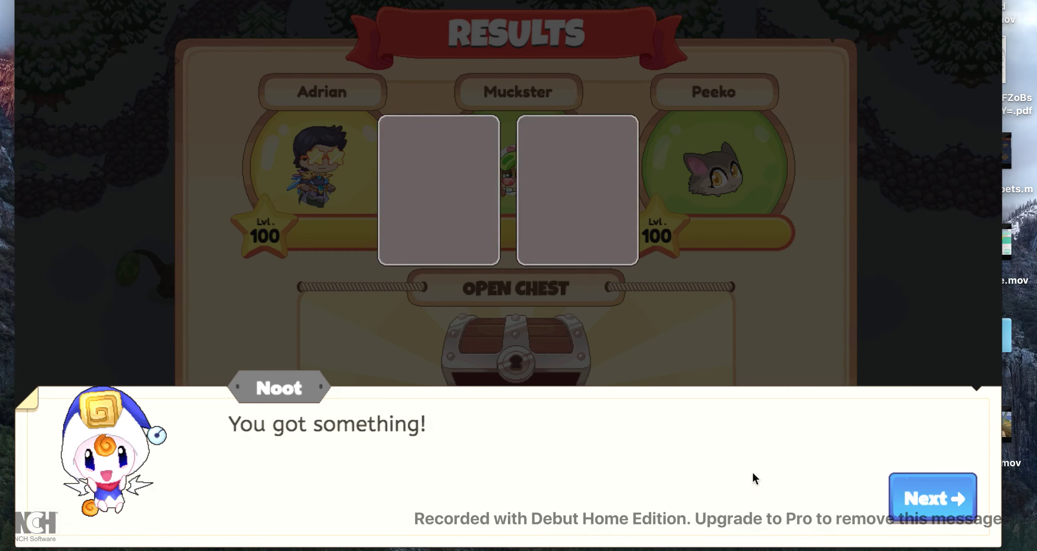
left_click(915, 507)
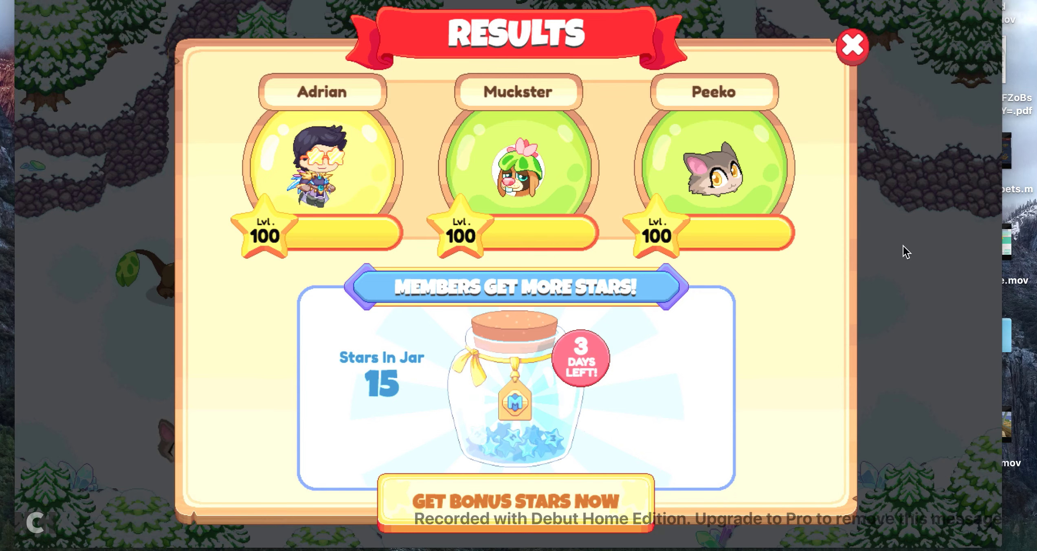
Close the battle results and Member Cloud Mount offer, and walk the character up-right
left_click(853, 44)
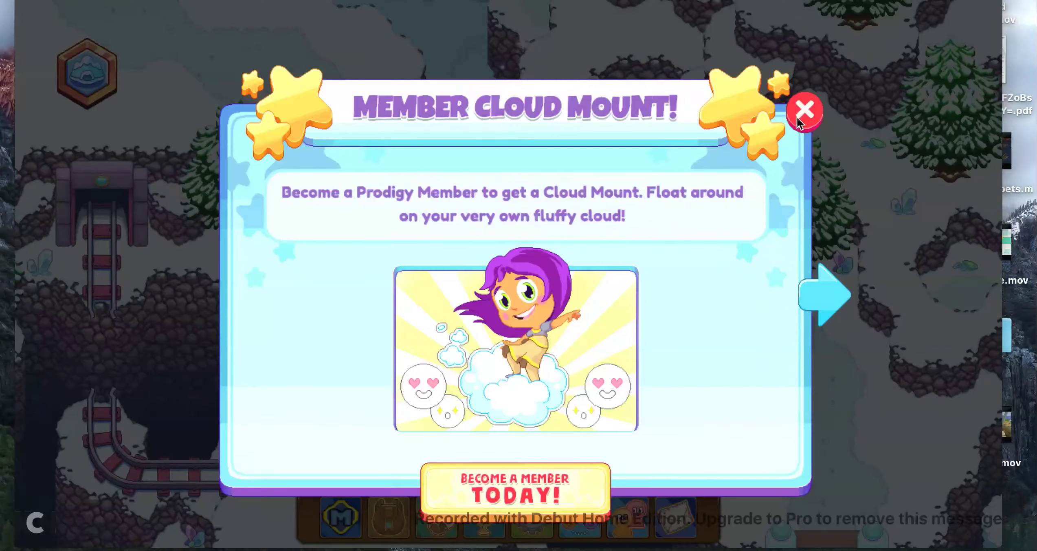
left_click(805, 115)
left_click(543, 144)
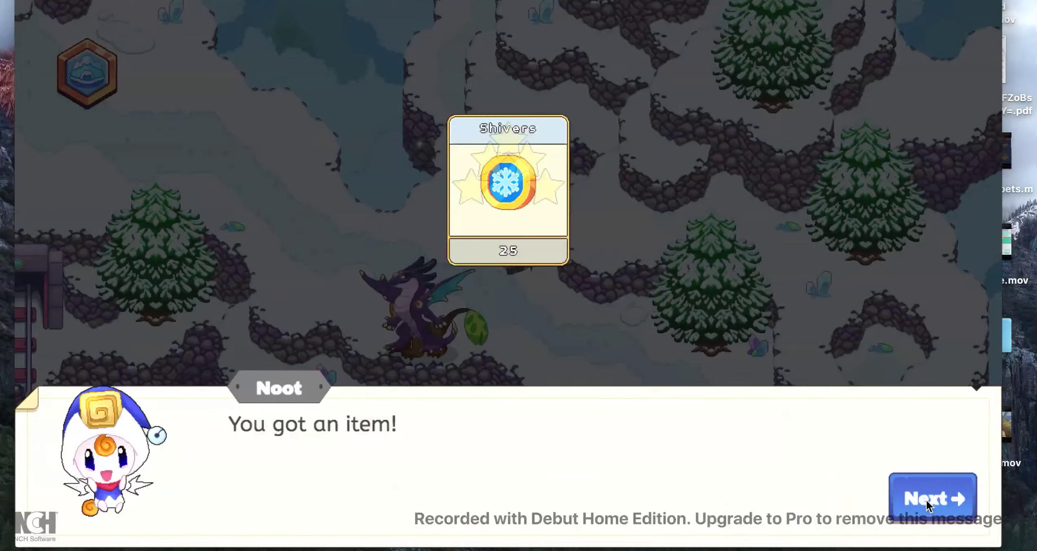
Accept the Shivers item and walk further up, then down-left on the snowy map
left_click(926, 498)
left_click(472, 135)
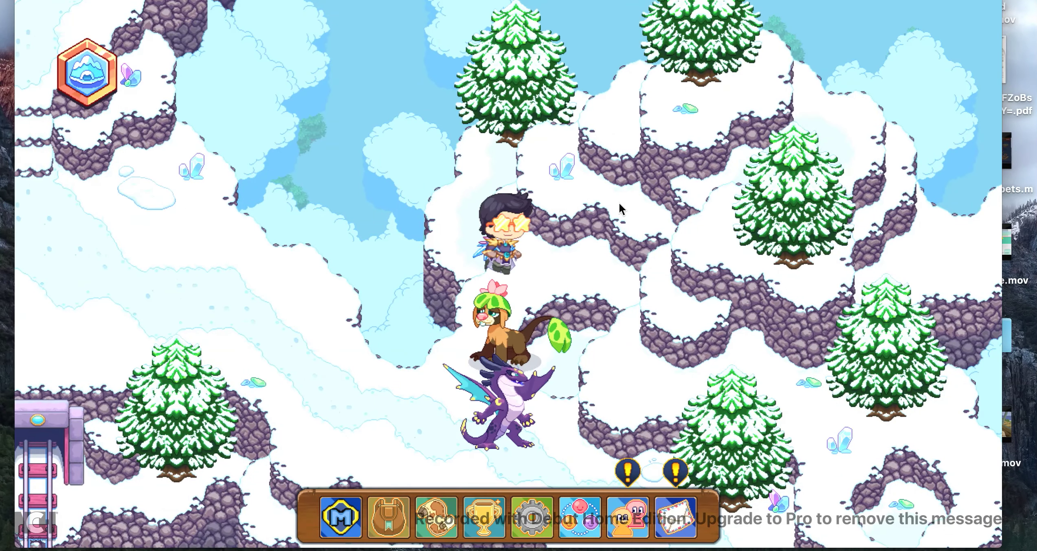
left_click(378, 417)
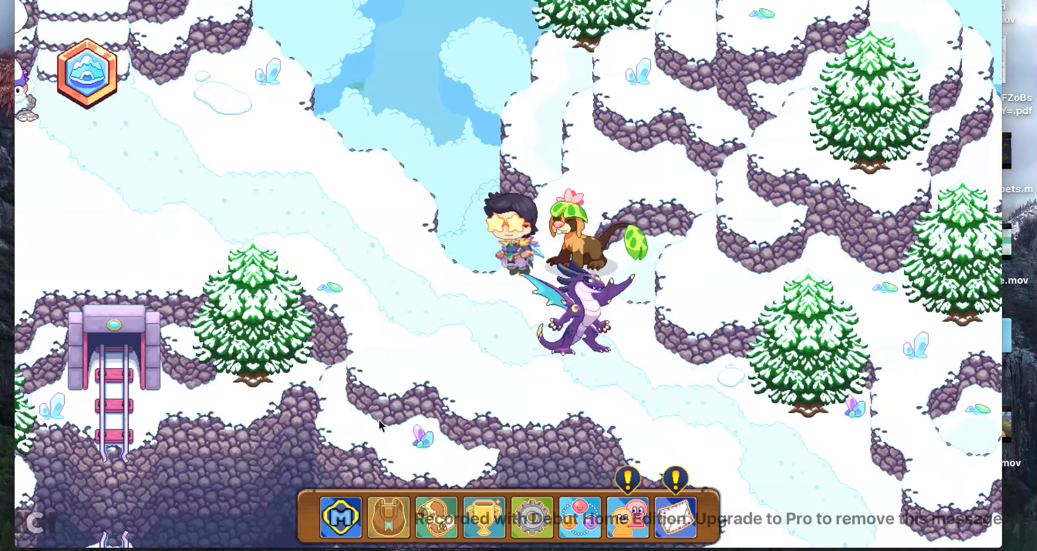